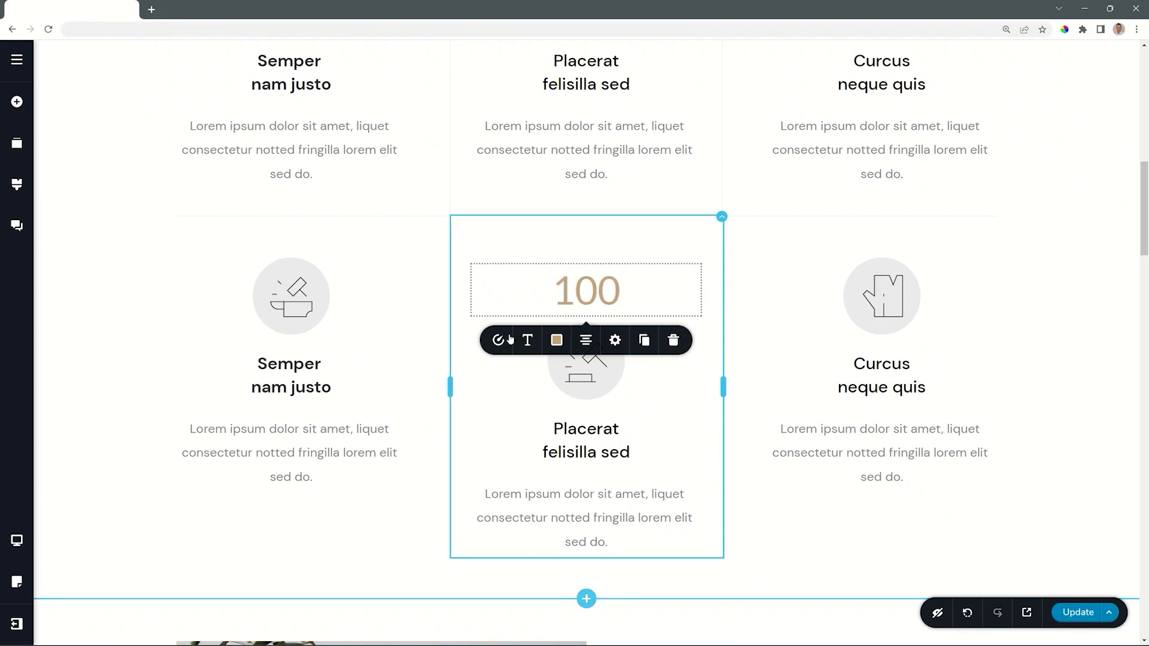
Try an end value of 1000000 and a start value of 500000 on the counter
left_click(496, 341)
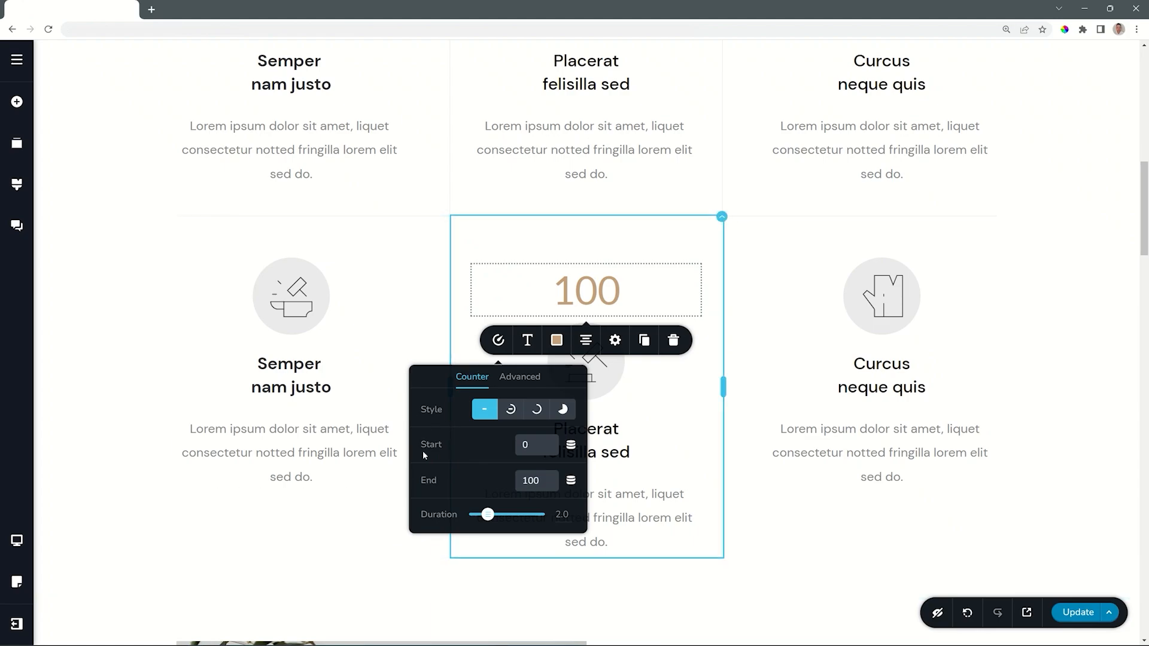
double_click(532, 480)
type("1000000")
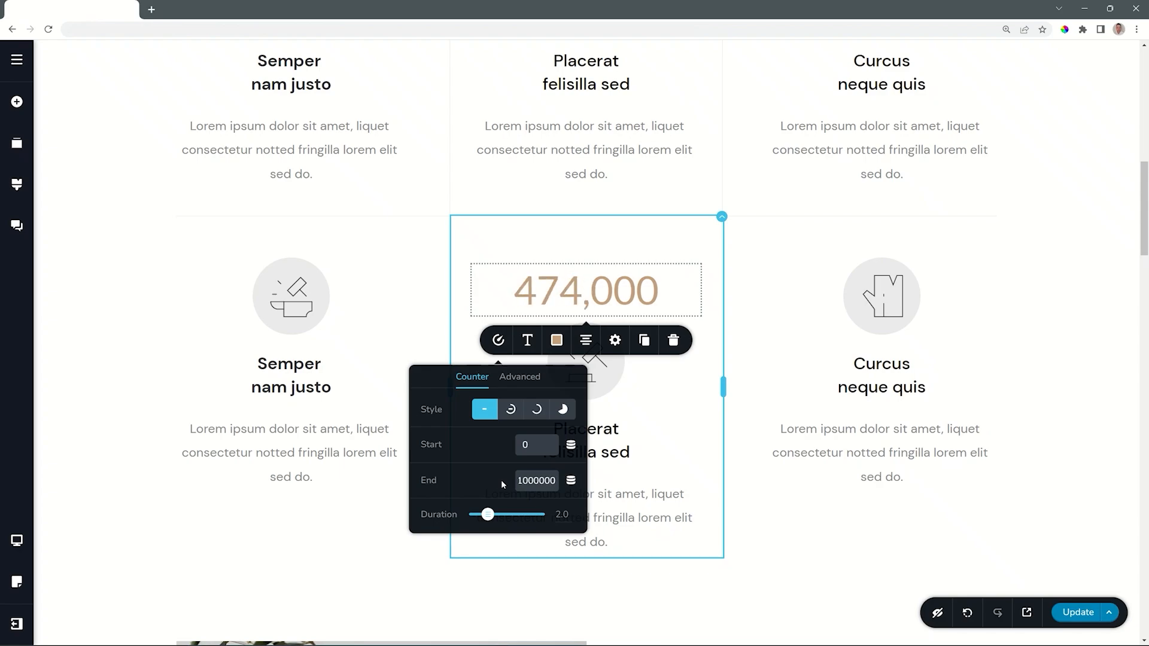
left_click(517, 445)
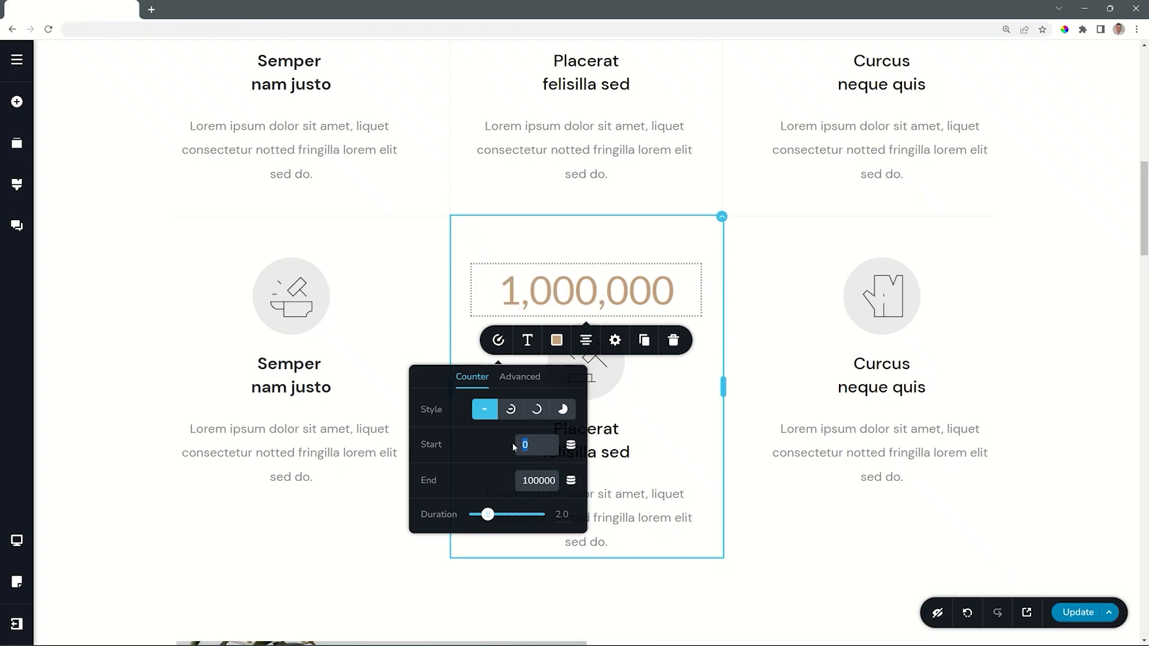
type("500000")
Set the counter's start value to 0 and its end value to 1000, keeping the duration at 2.0
double_click(529, 445)
type("0")
double_click(536, 479)
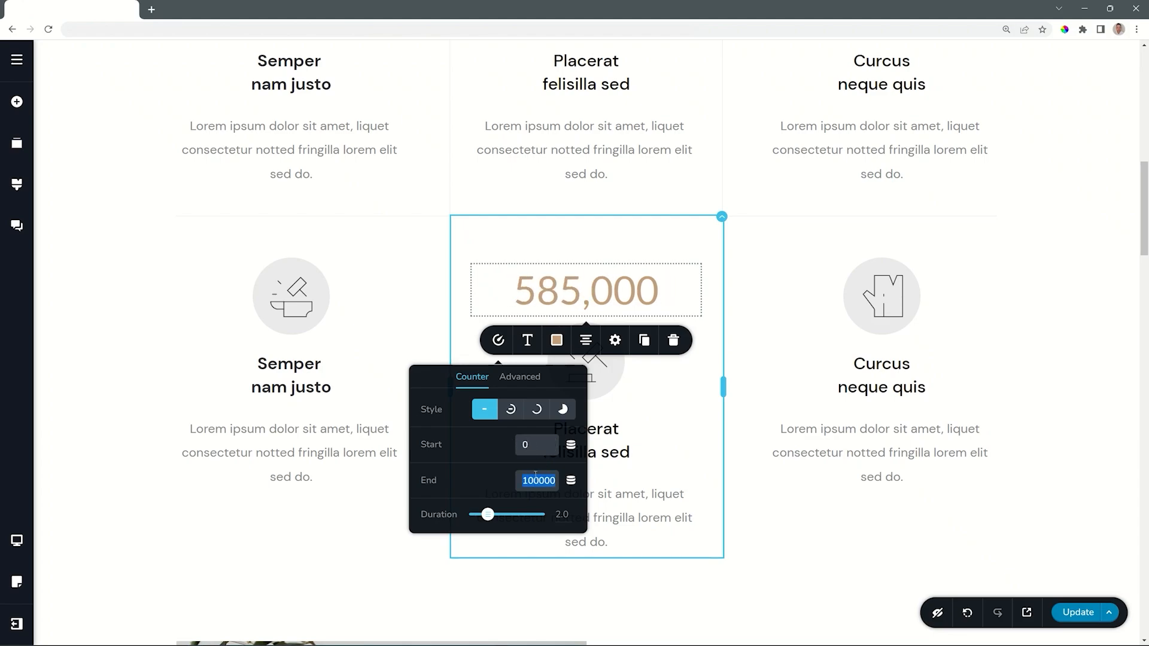
type("1000")
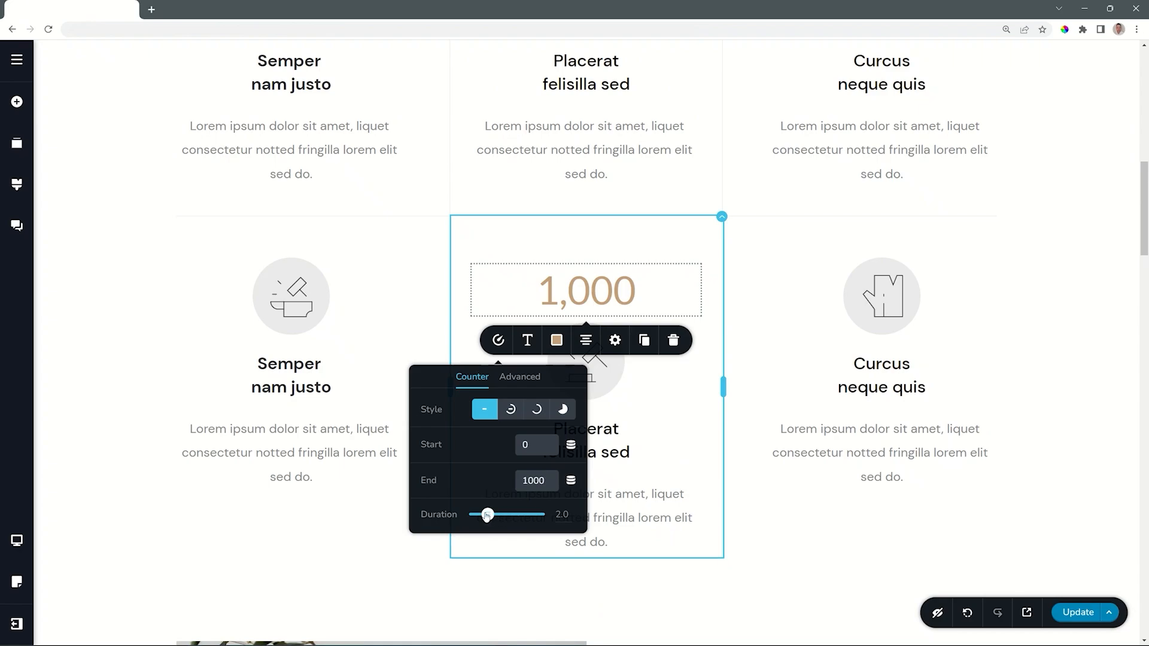
left_click_drag(487, 515, 489, 518)
Try a "$" prefix and a "k" suffix on the counter, clearing each one again
left_click(519, 376)
left_click(501, 408)
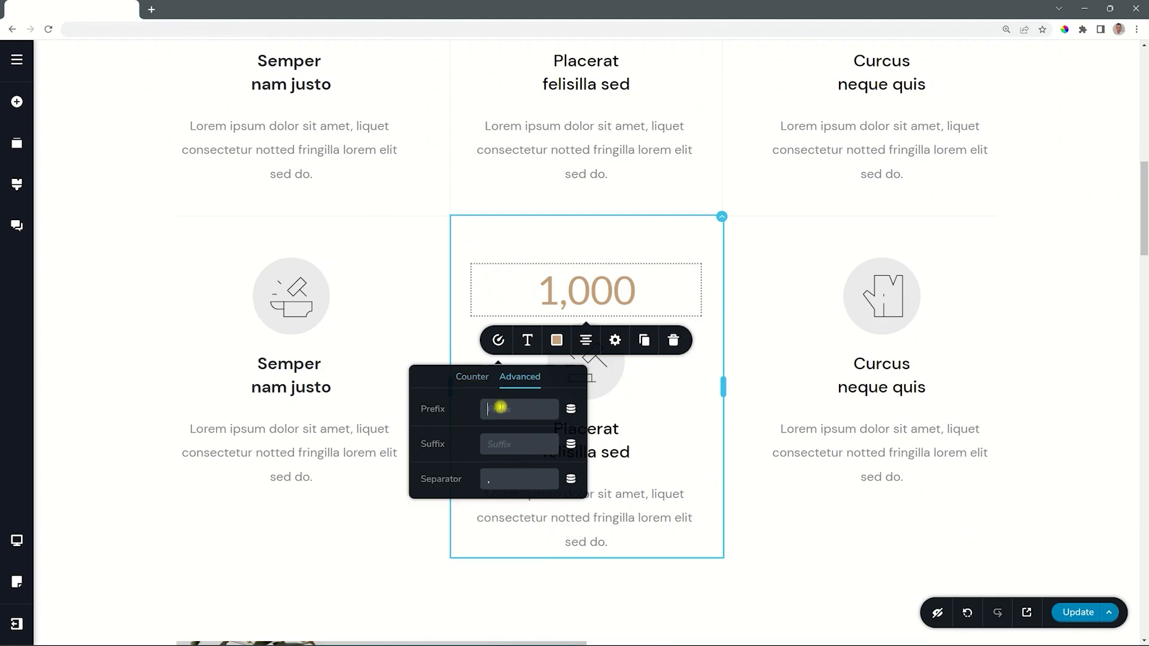
type("$")
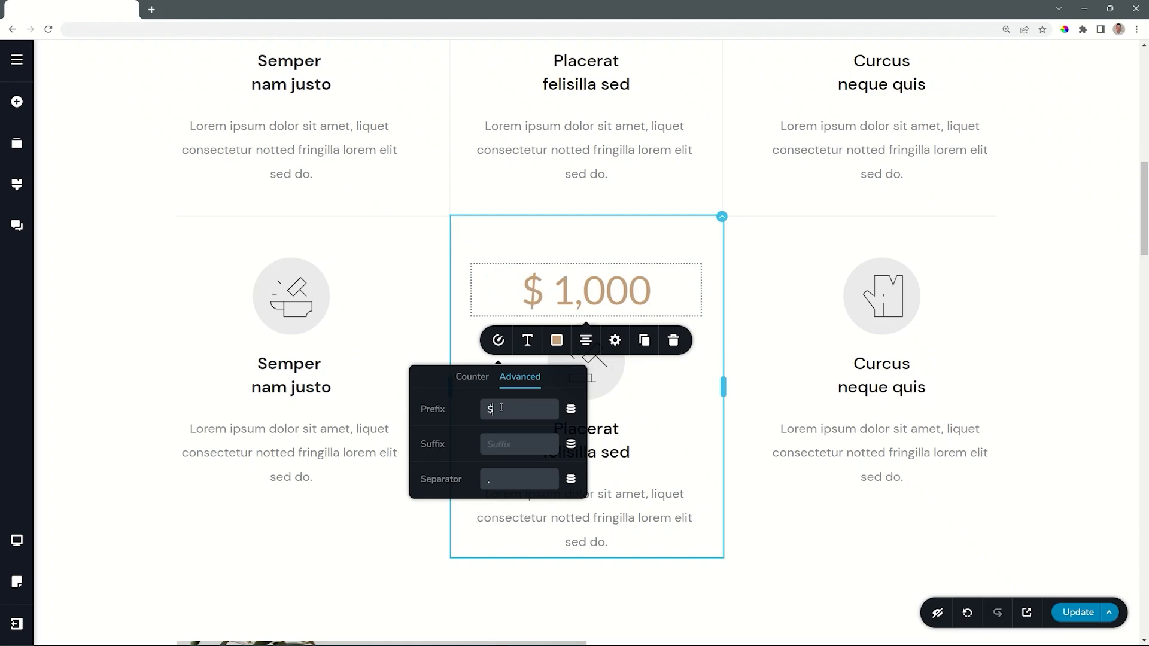
key("BackSpace")
left_click(513, 444)
type("k")
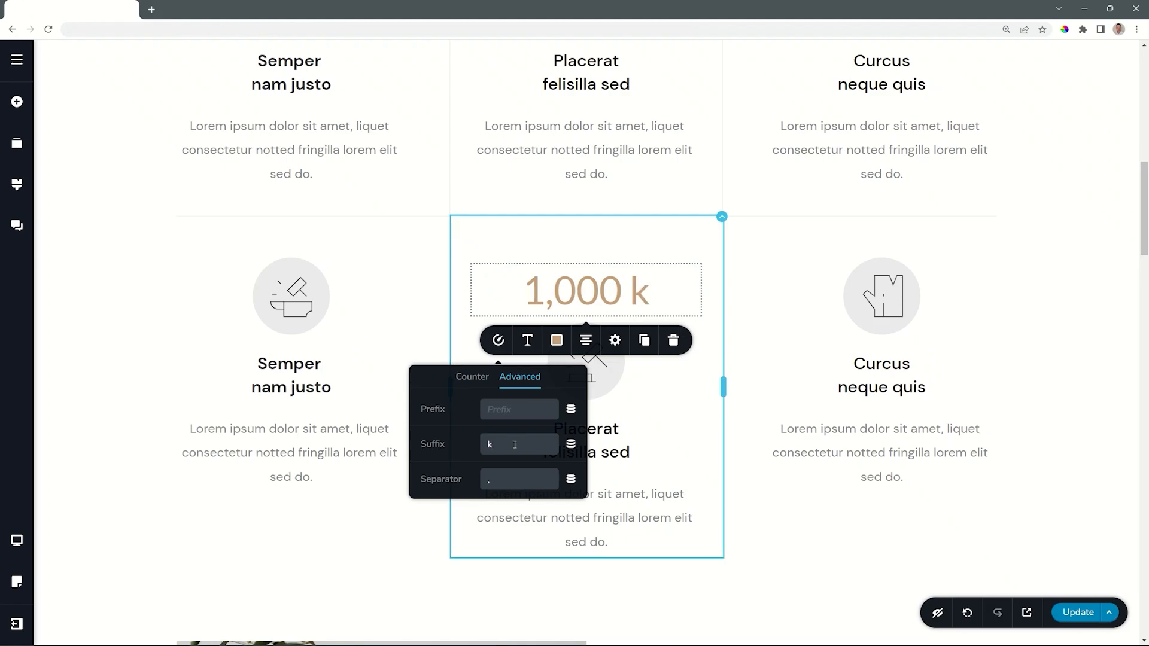
key("BackSpace")
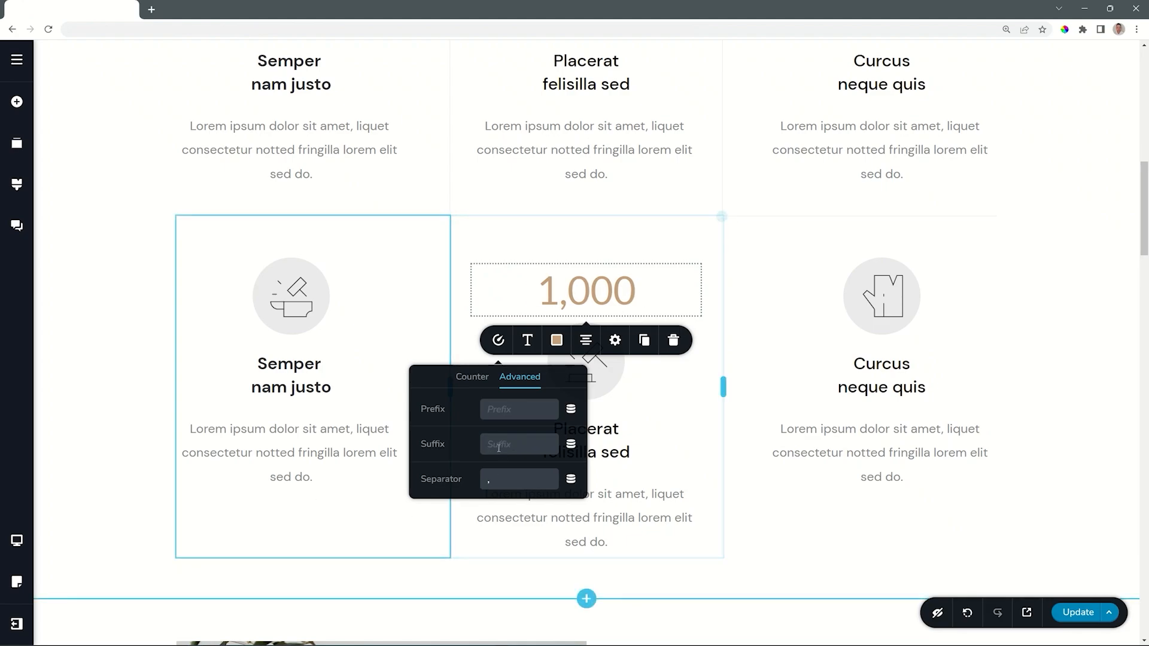
Try a period as the counter's thousands separator and restore the comma
left_click(493, 477)
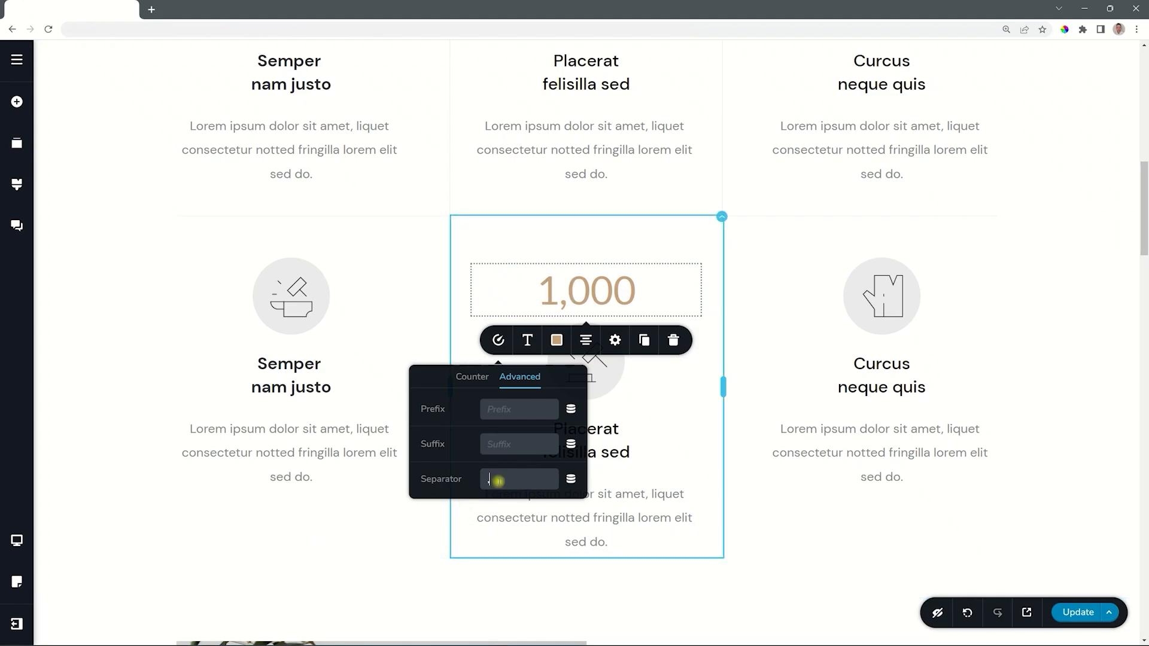
key("BackSpace")
type(".")
key("BackSpace")
type(",")
Try the ring with number, plain ring and pie styles on the counter
left_click(476, 379)
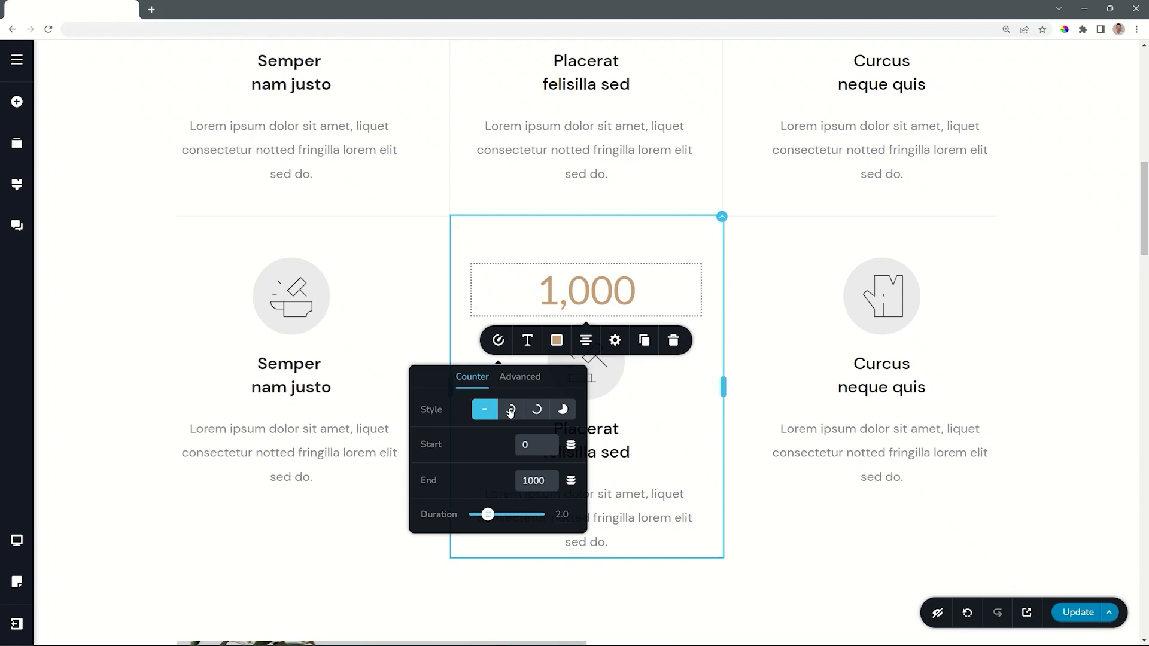
left_click(509, 411)
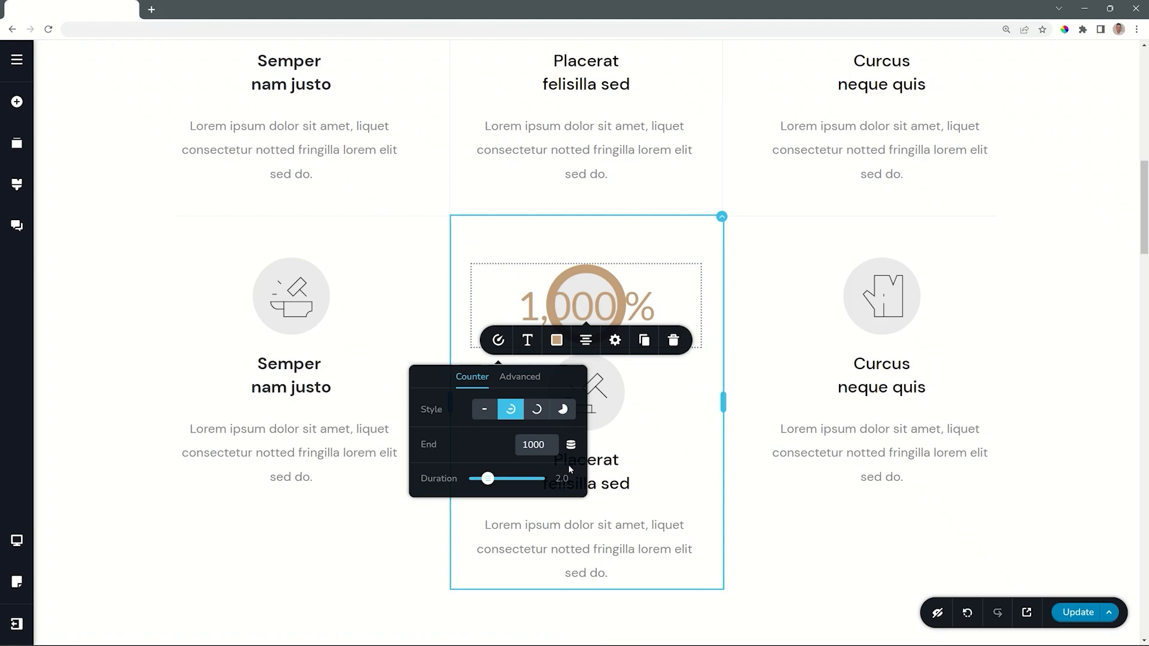
left_click(537, 409)
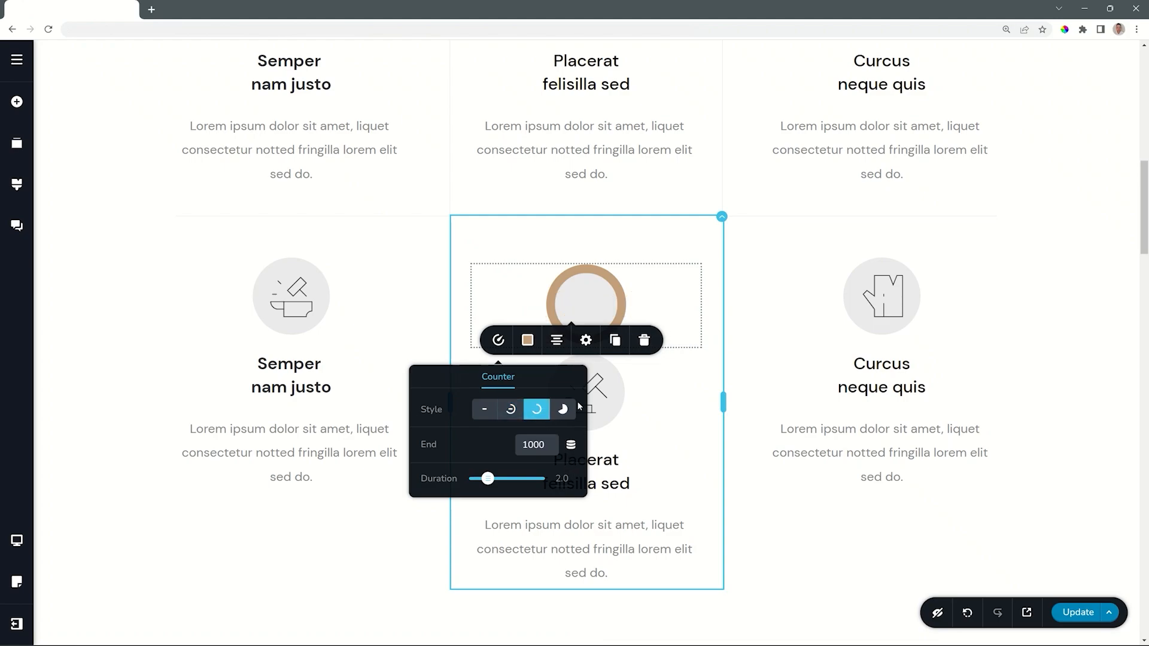
left_click(563, 409)
left_click(537, 409)
Switch the counter to the progress ring style with a number inside and set its end value to 65
left_click(504, 411)
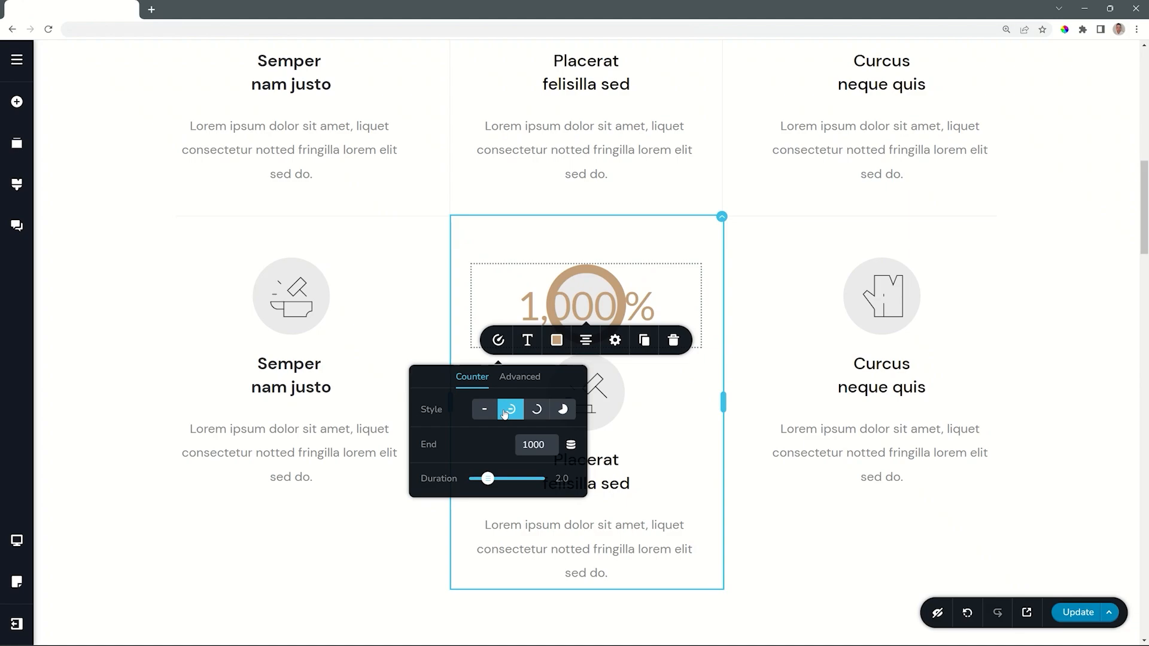
double_click(532, 444)
type("65")
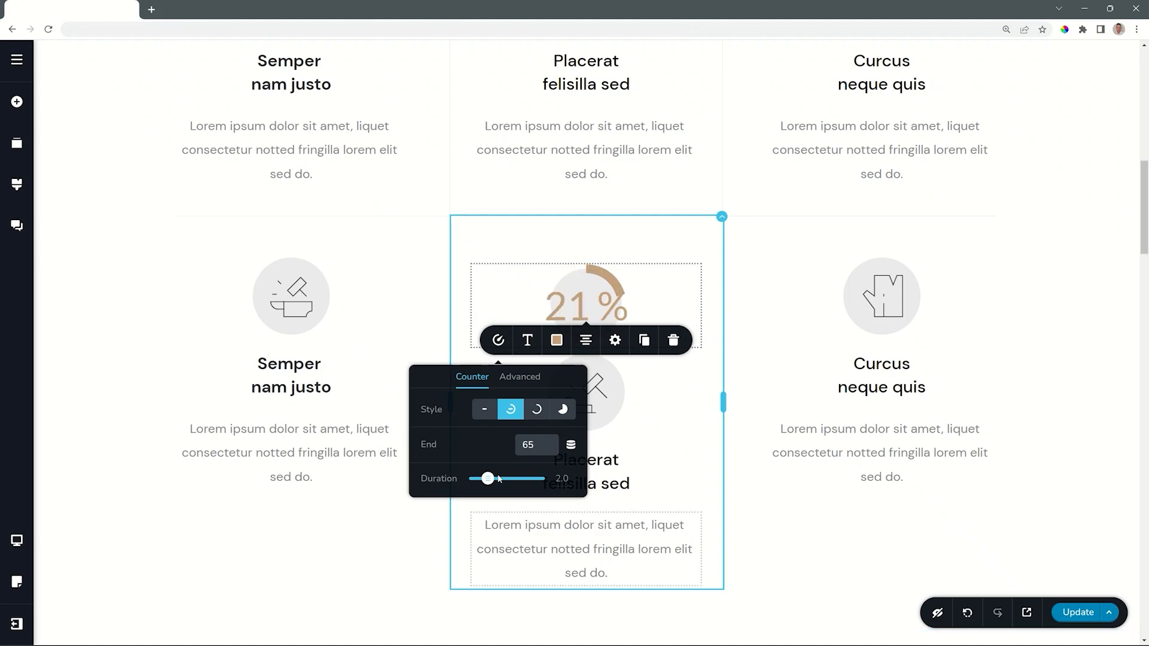
Clear the counter's suffix and enter "%" again
left_click(520, 376)
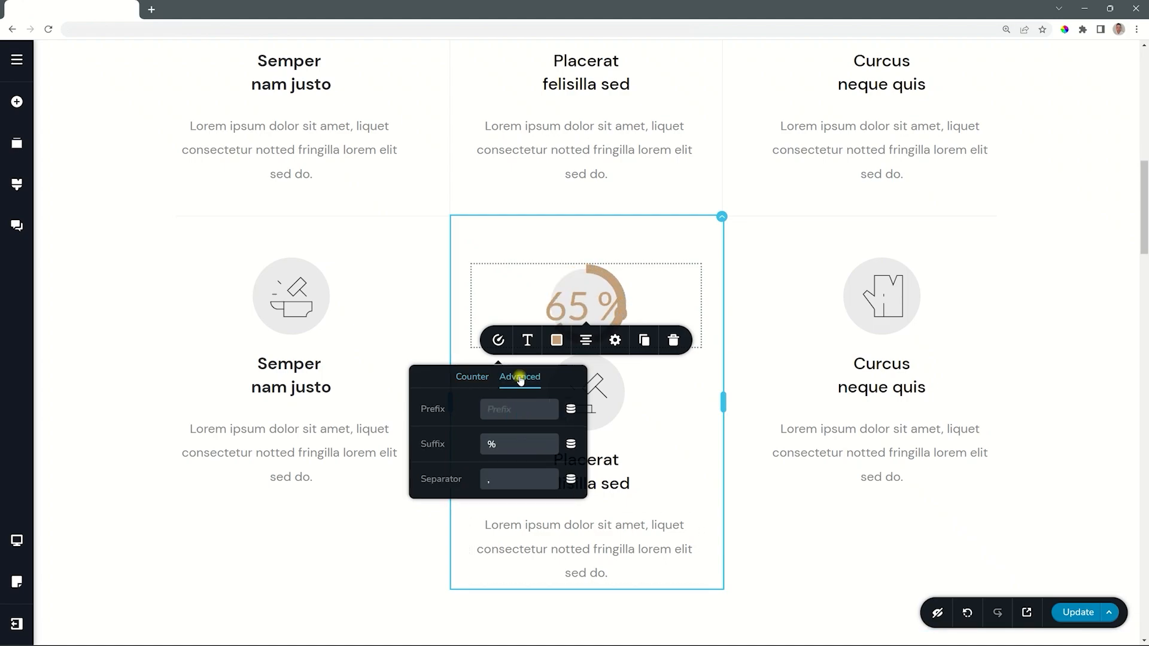
left_click(507, 441)
key("BackSpace")
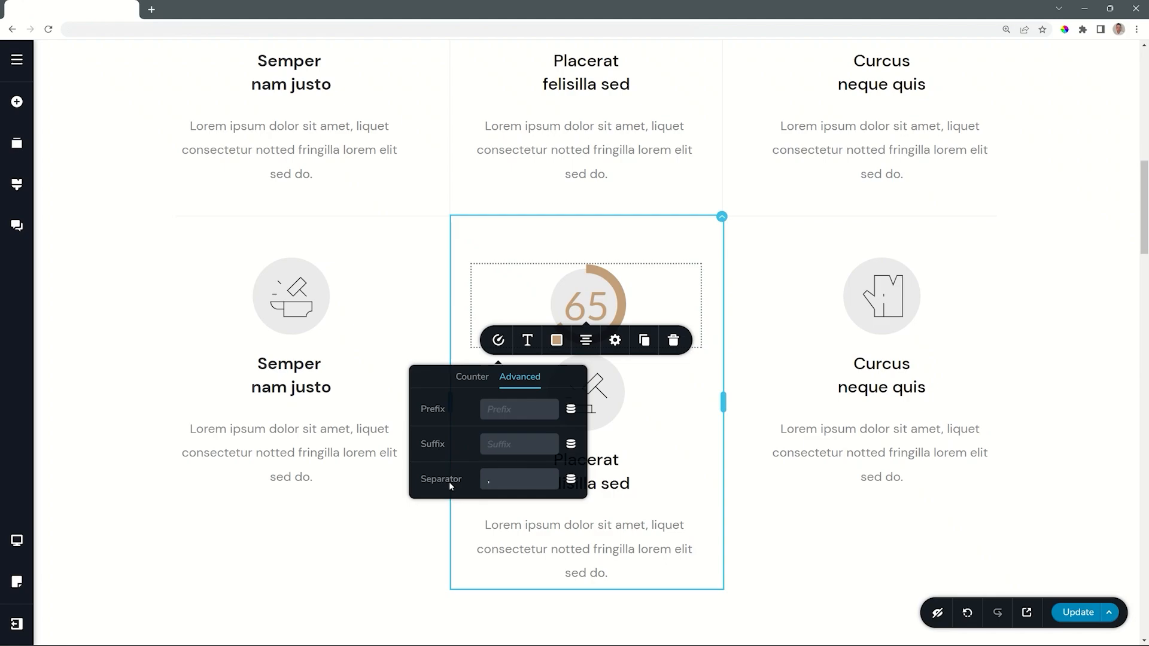
left_click(504, 447)
type("%")
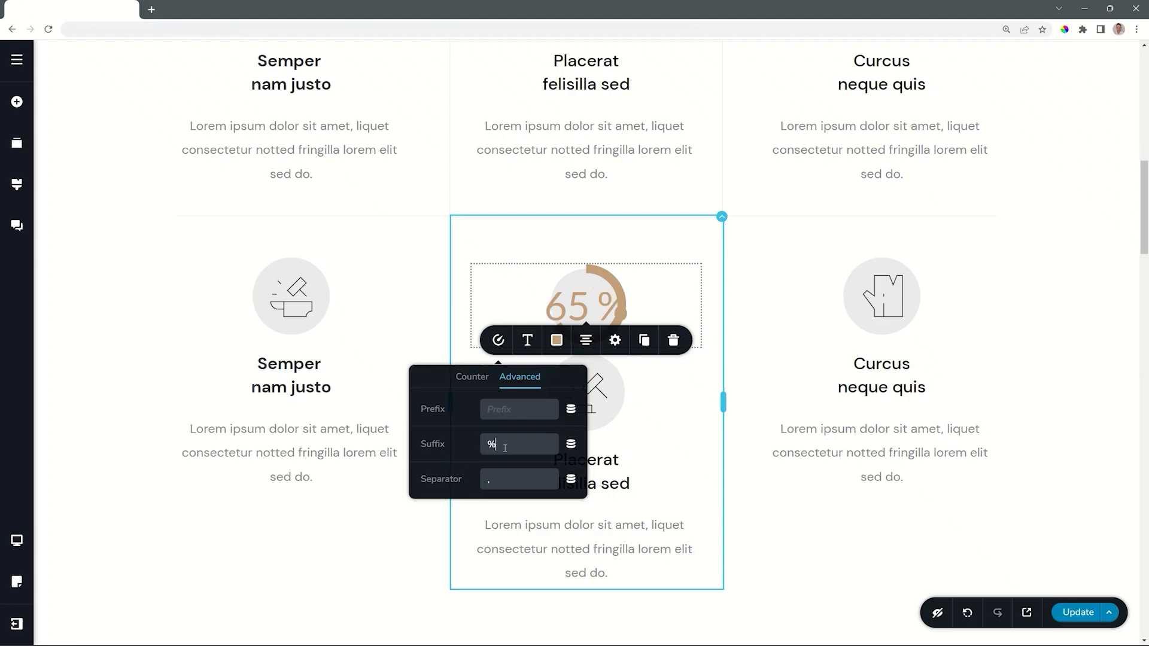
Increase the ring counter's size to 56% and enlarge it slightly more directly on the page
left_click(614, 341)
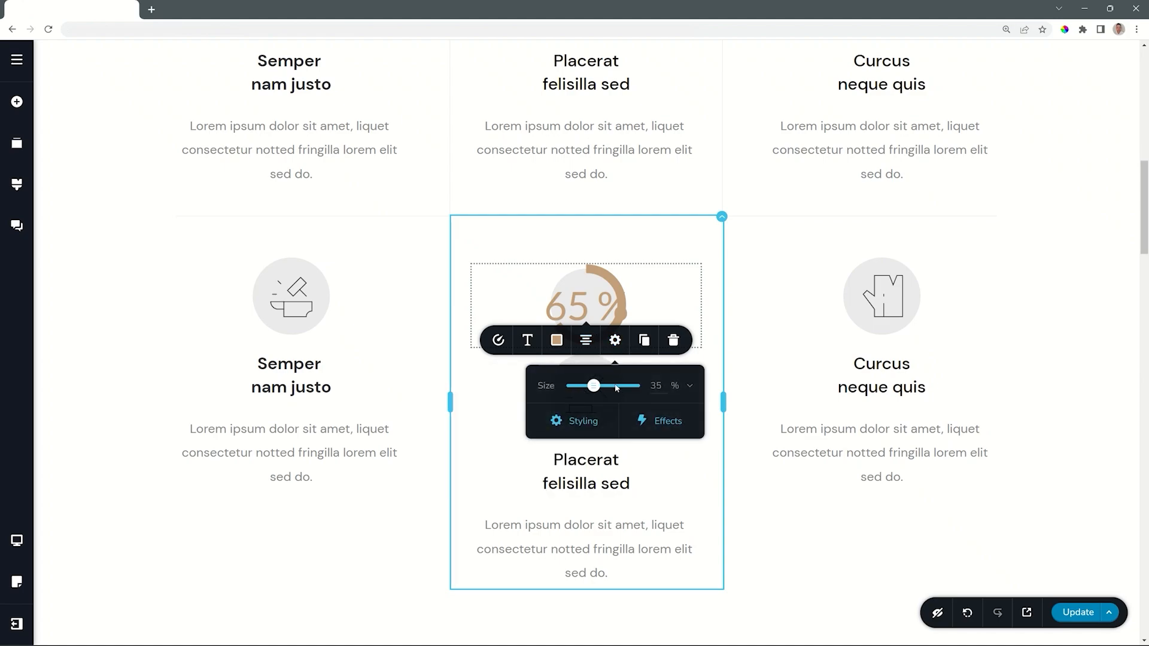
left_click_drag(593, 385, 606, 385)
left_click(688, 386)
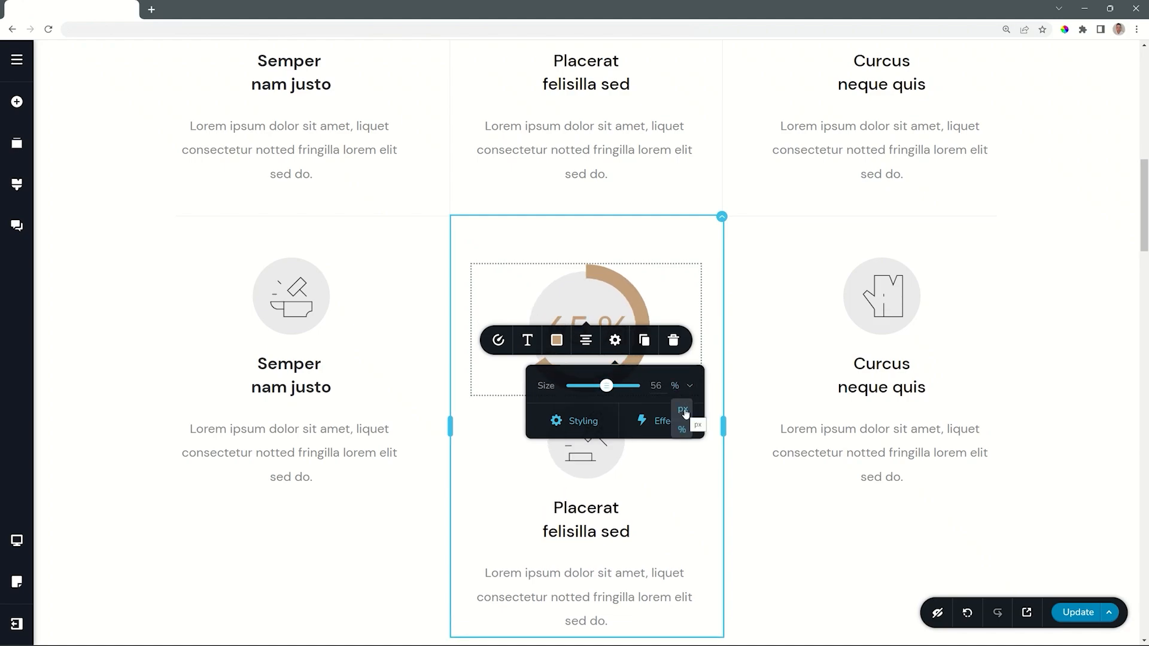
left_click(586, 304)
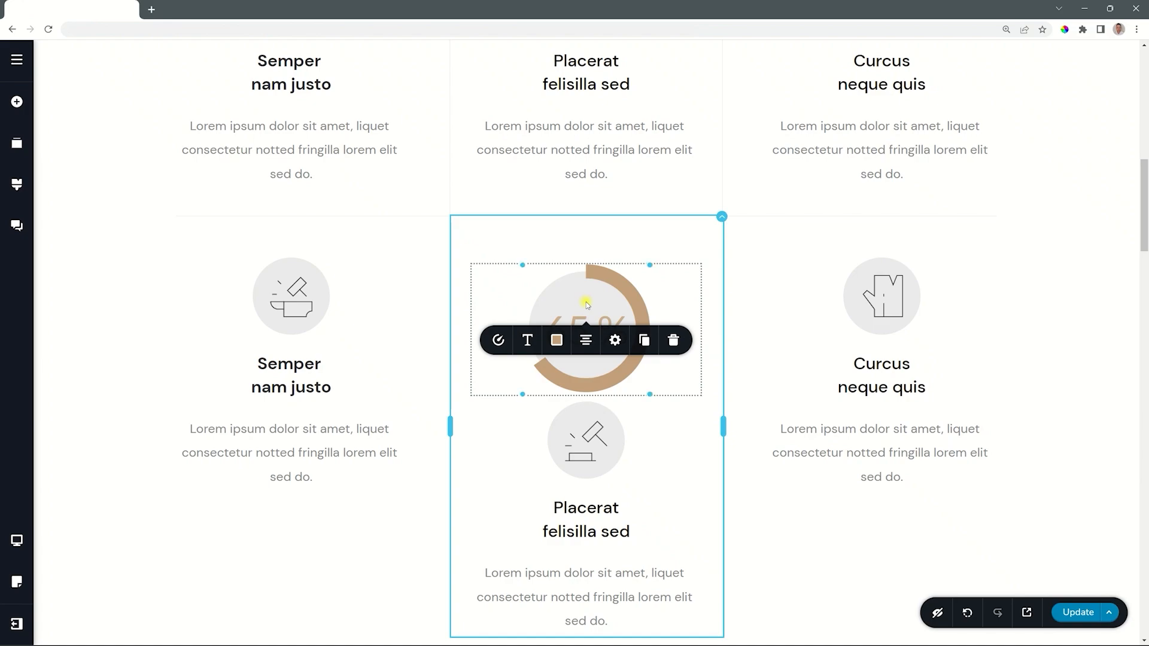
mouse_move(650, 395)
left_mouse_down()
mouse_move(705, 450)
mouse_move(677, 441)
mouse_move(664, 413)
mouse_move(631, 390)
mouse_move(706, 443)
mouse_move(643, 390)
mouse_move(674, 413)
mouse_move(659, 408)
left_mouse_up()
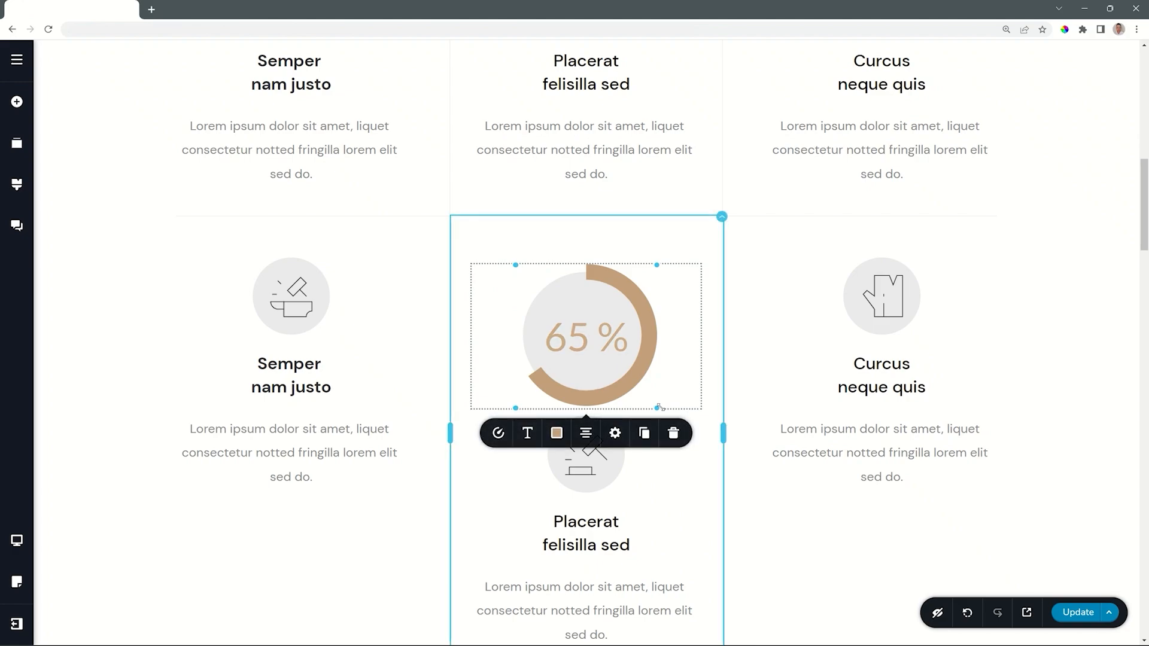
Try the purple palette colour on the counter's progress ring and restore the tan one
scroll(557, 431, "down", 2)
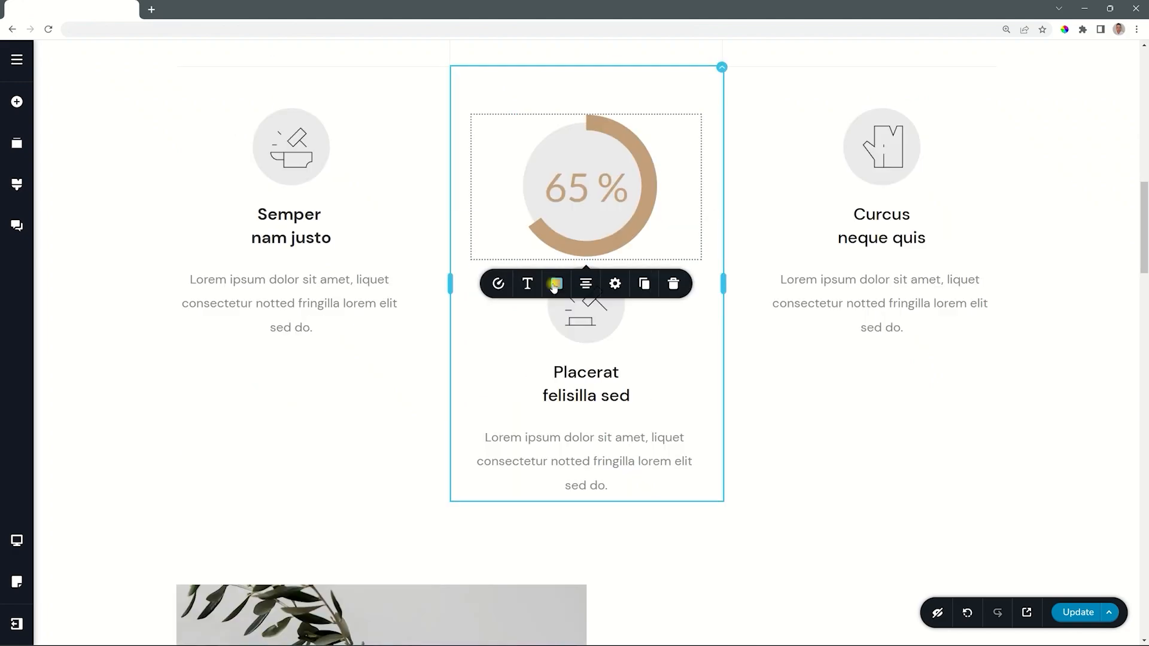
left_click(556, 283)
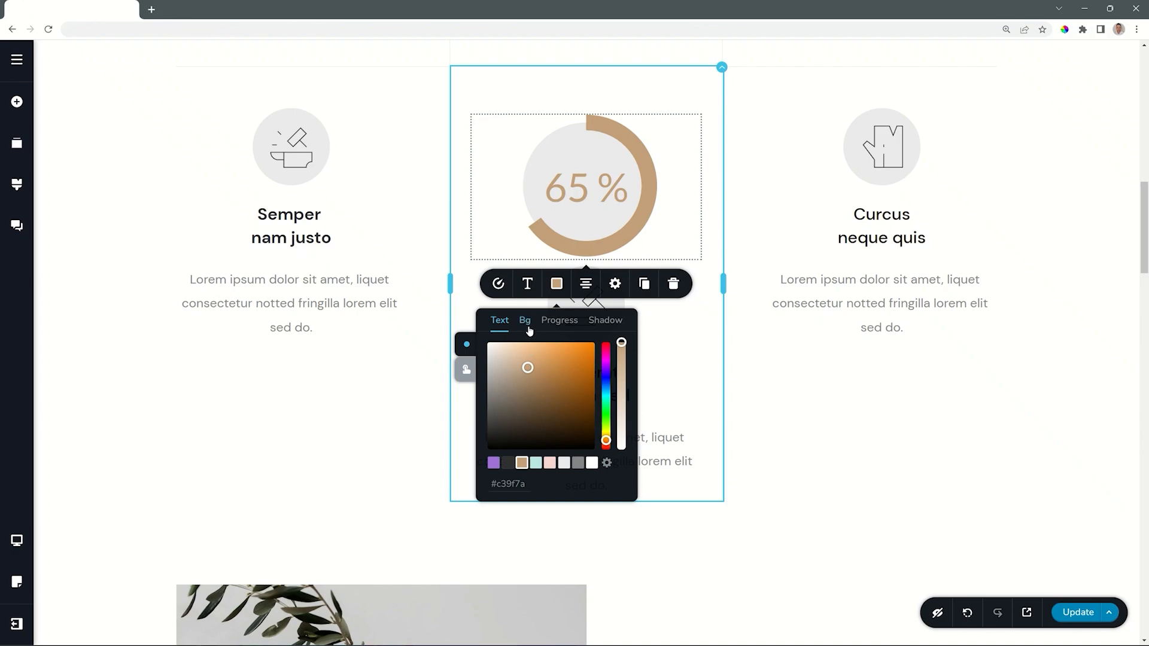
left_click(559, 321)
left_click(493, 462)
left_click(521, 462)
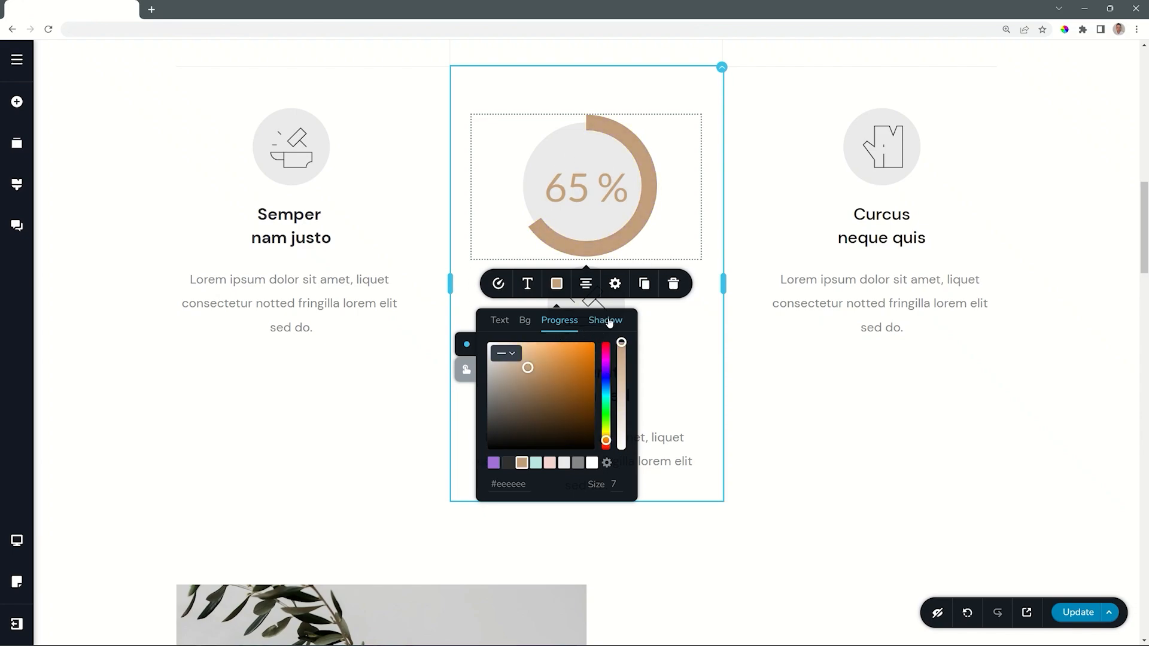
Try progress ring sizes of 1, 3 and 40 on the counter and restore the original thickness
left_click(466, 370)
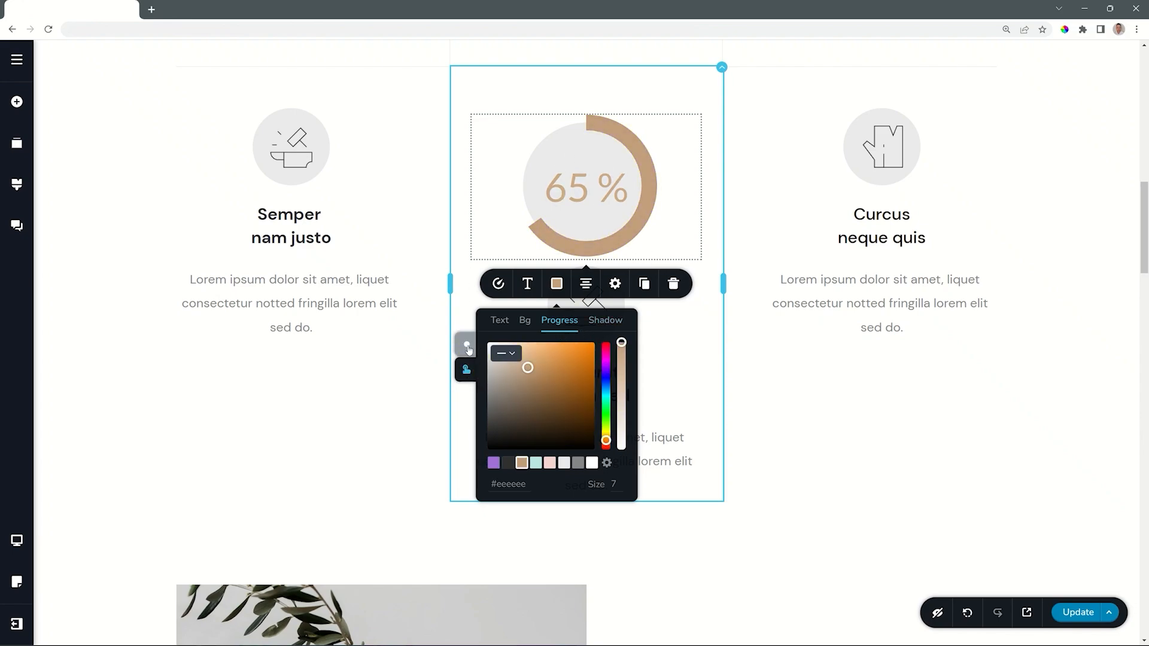
left_click(466, 344)
left_click(560, 322)
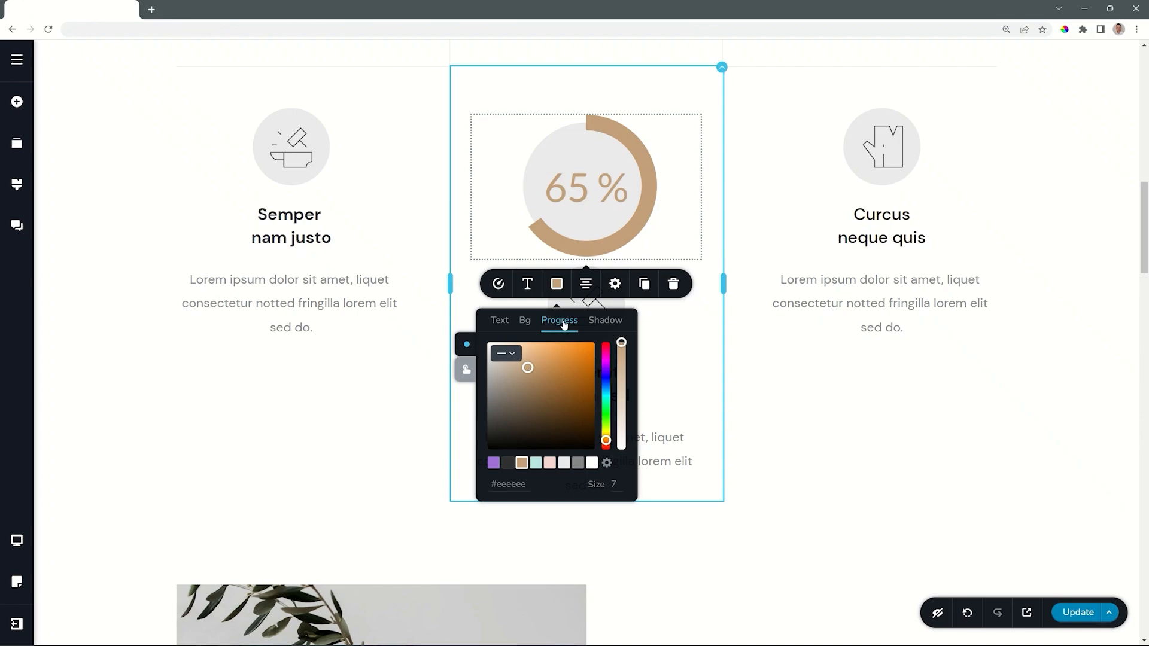
left_click(614, 484)
key("BackSpace")
type("1")
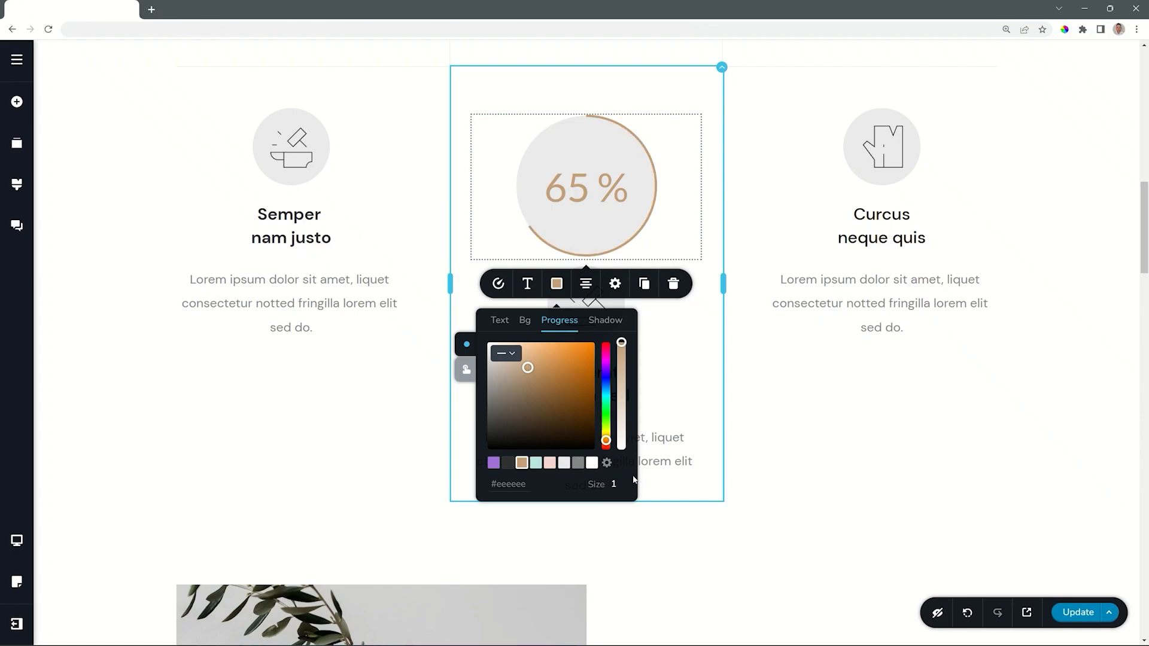
left_click_drag(623, 484, 607, 488)
type("3")
left_click_drag(618, 483, 604, 488)
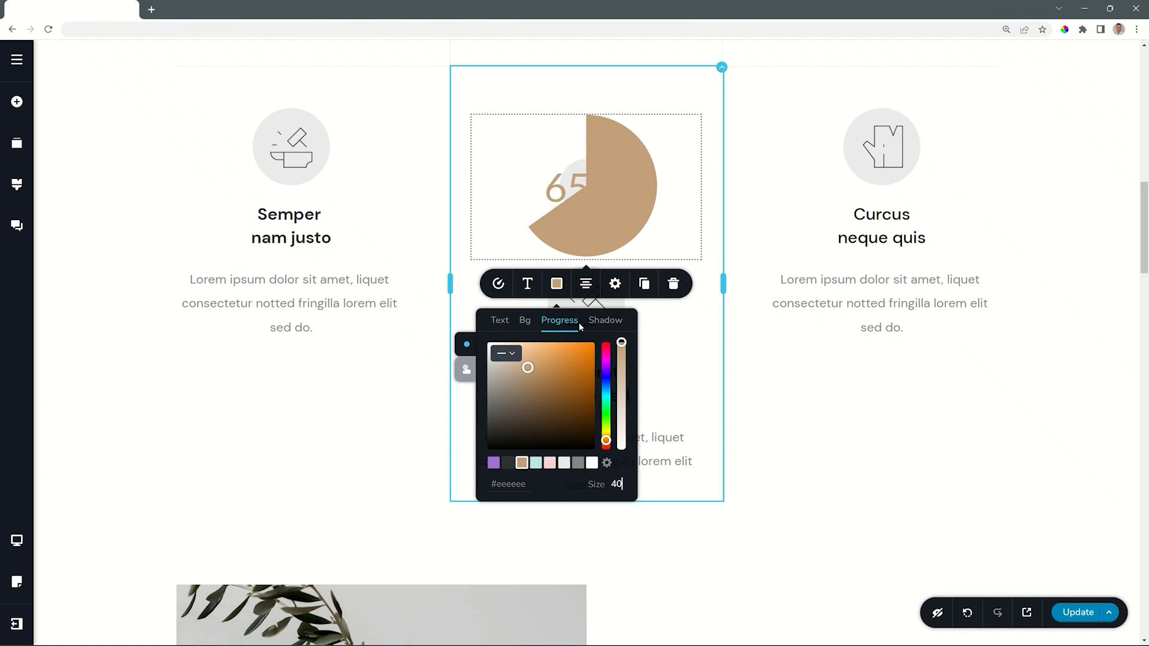
double_click(616, 483)
Try the plain ring style on the counter and switch it to the pie style
left_click(498, 284)
left_click(536, 355)
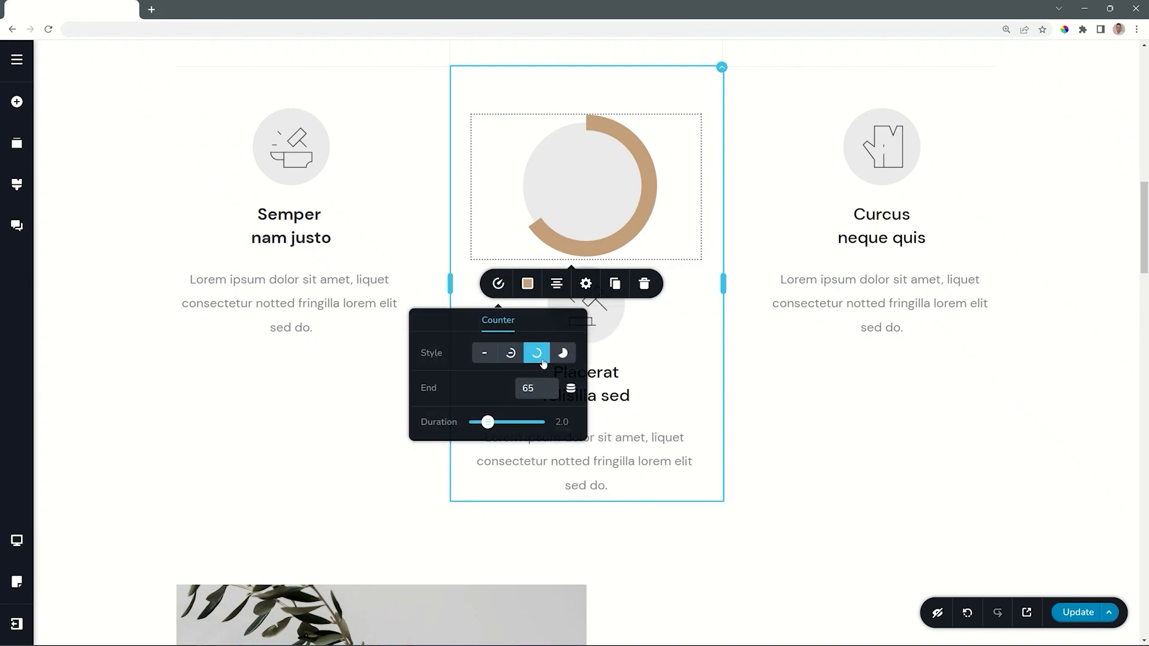
left_click(562, 354)
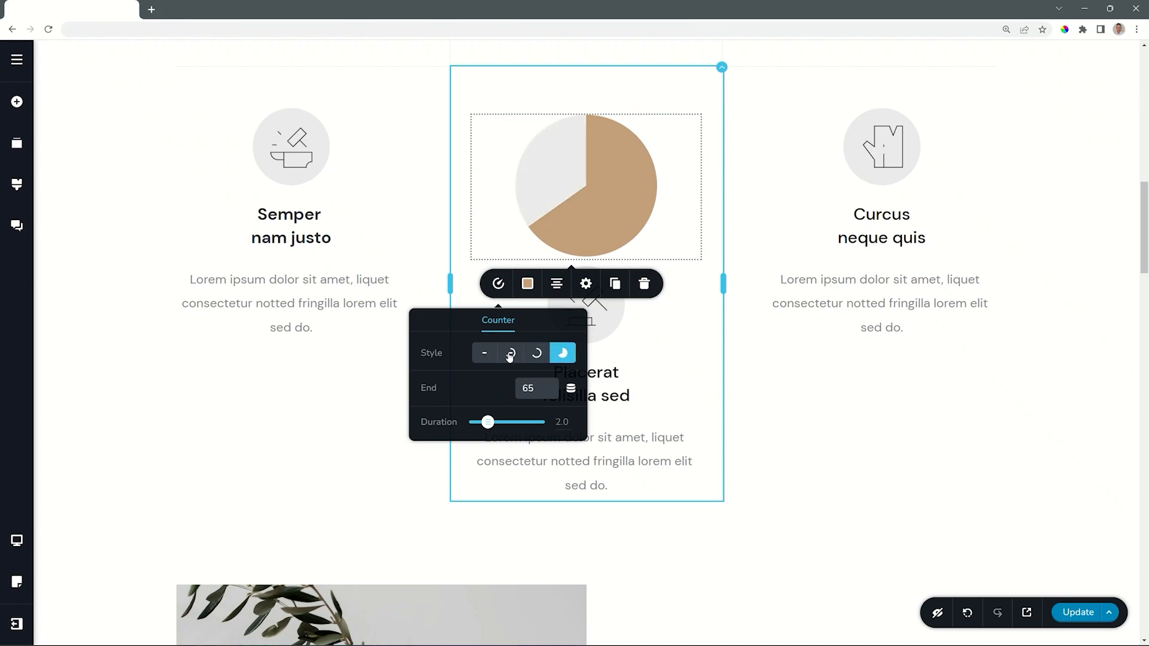
Review the background and progress colour settings of the pie counter
left_click(527, 284)
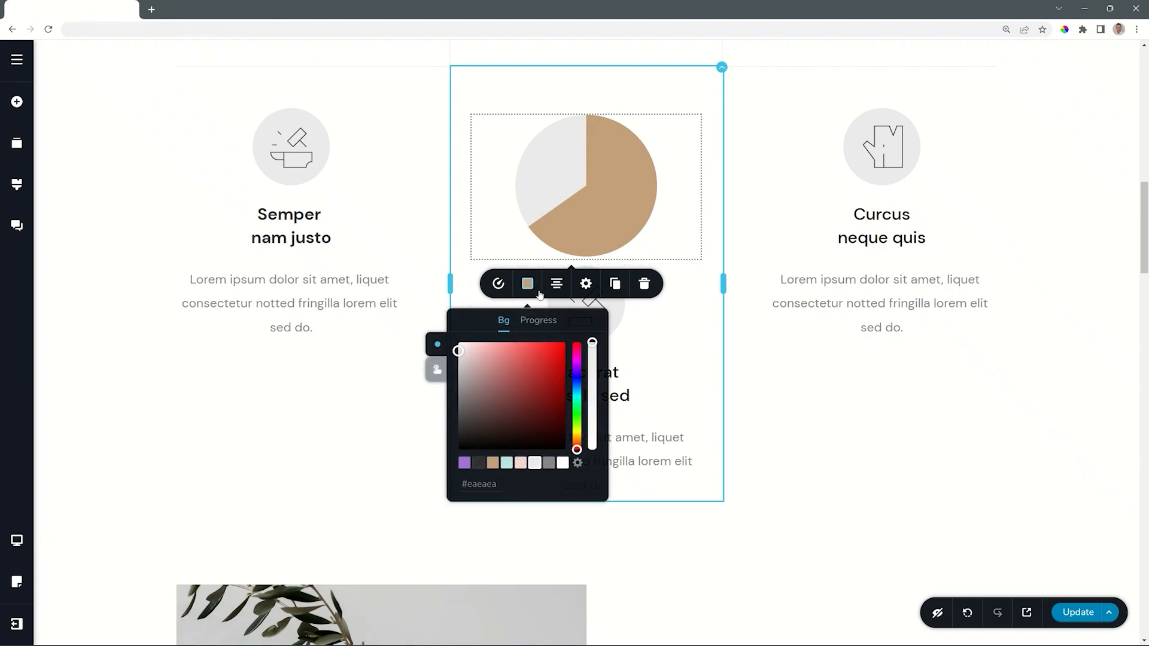
left_click(537, 322)
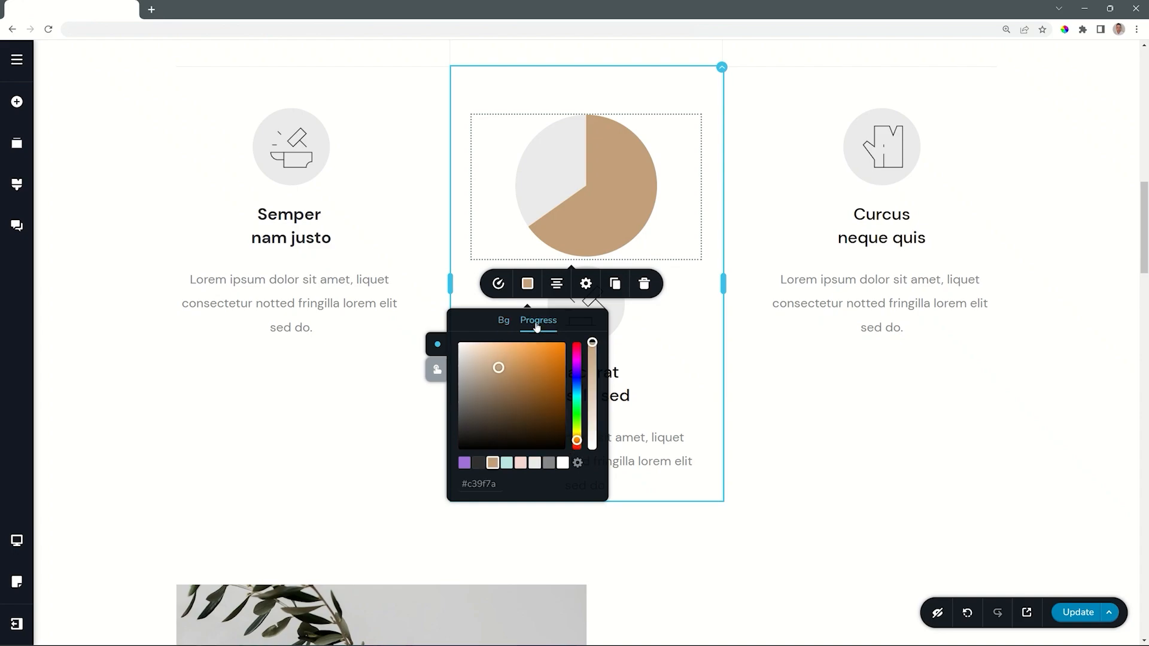
left_click(503, 321)
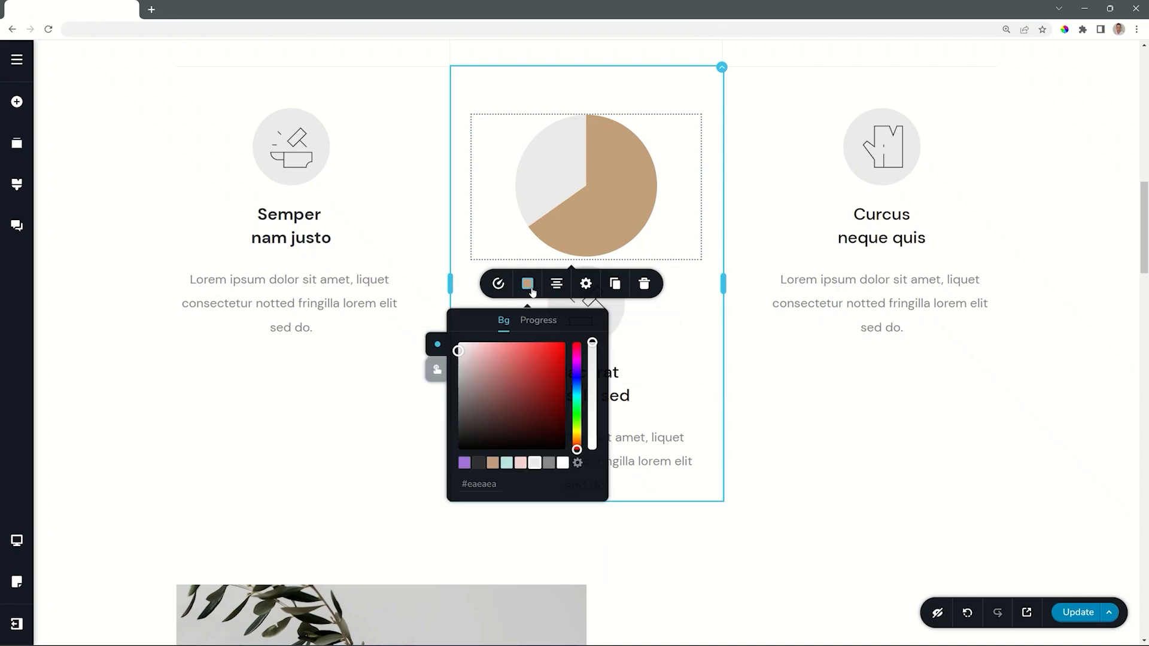
Switch to the tablet view and enlarge the pie counter in the middle column
left_click(17, 543)
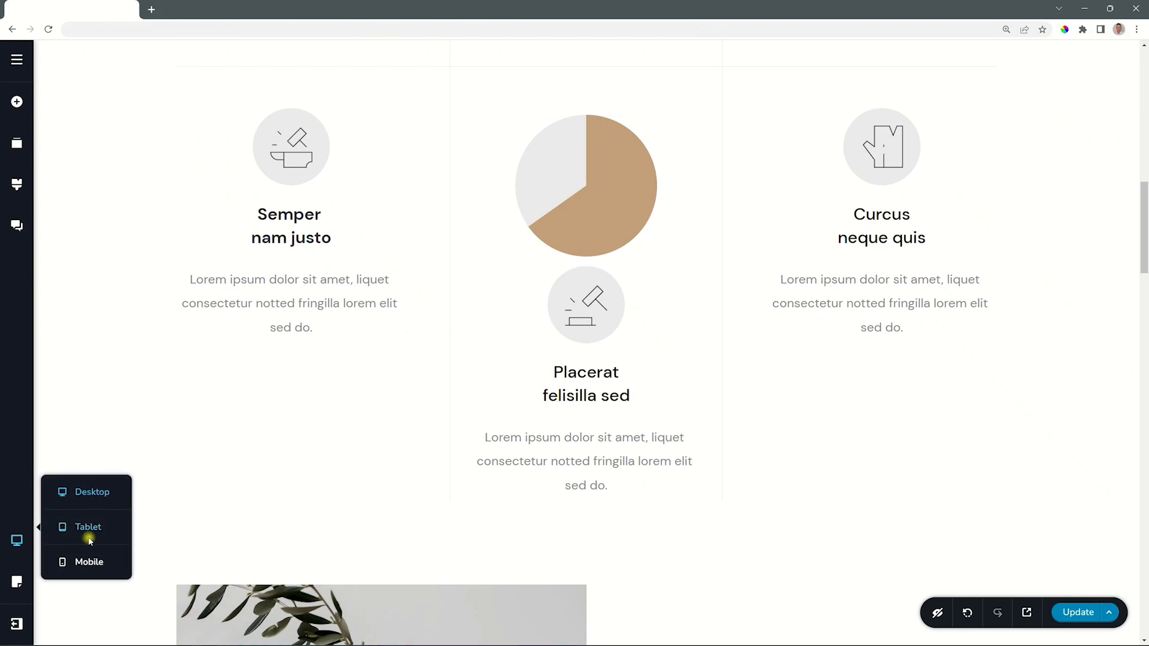
left_click(88, 533)
scroll(443, 389, "up", 5)
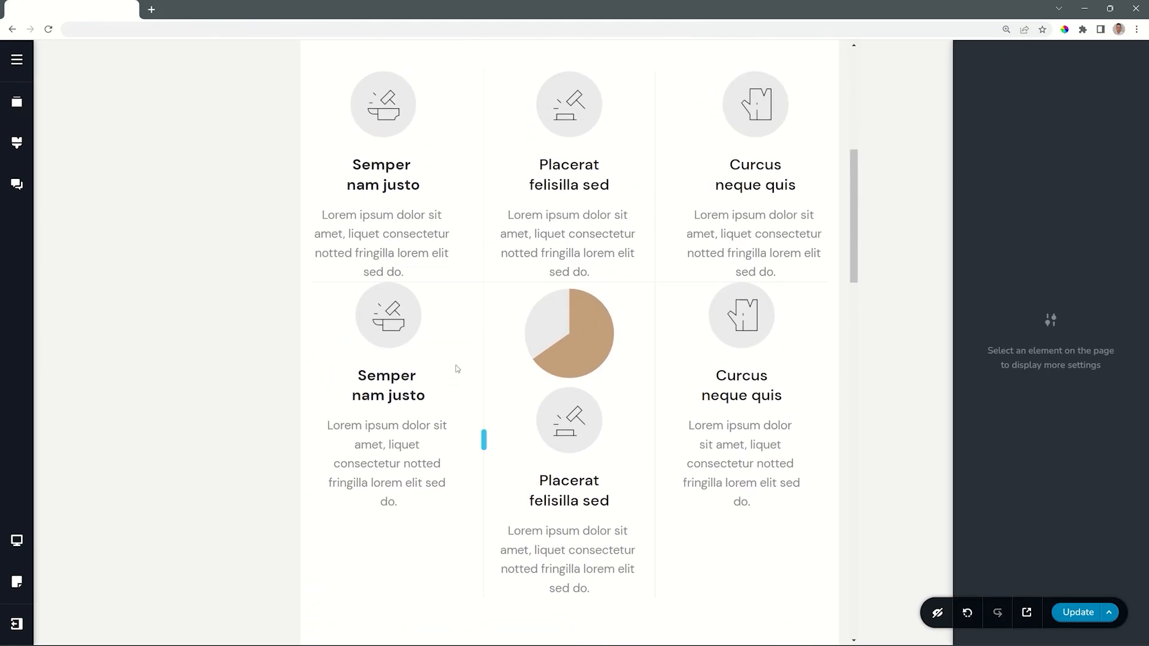
left_click(539, 328)
mouse_move(598, 264)
left_click_drag(593, 190, 611, 188)
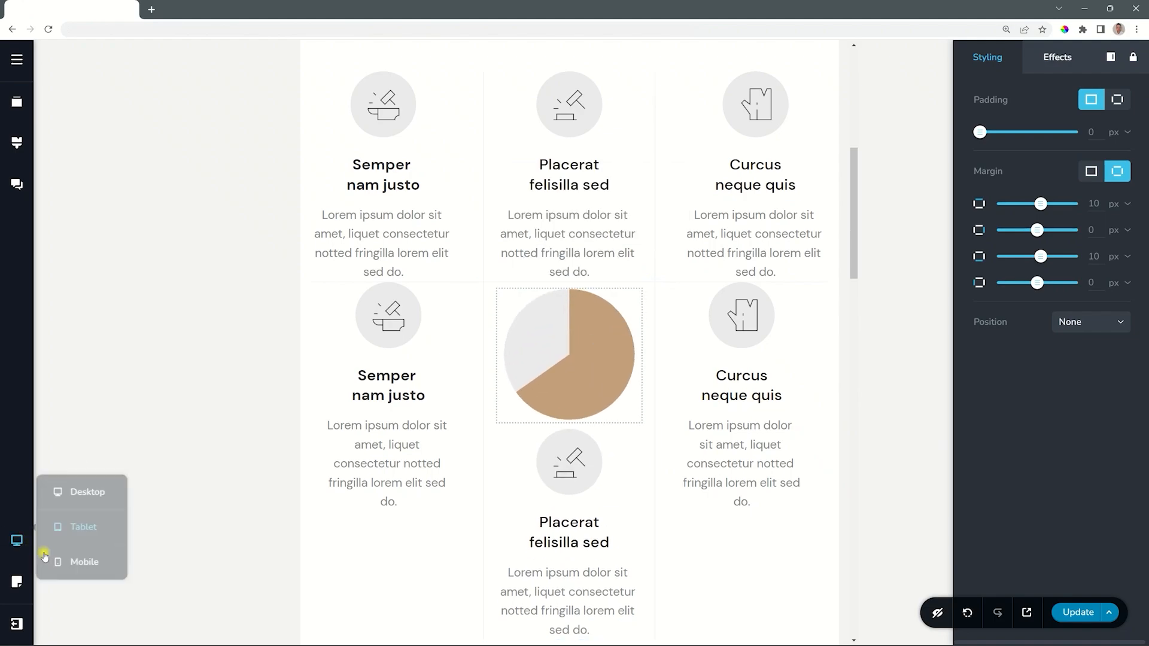
Switch to the mobile view and select the pie counter for resizing
left_click(17, 541)
left_click(67, 563)
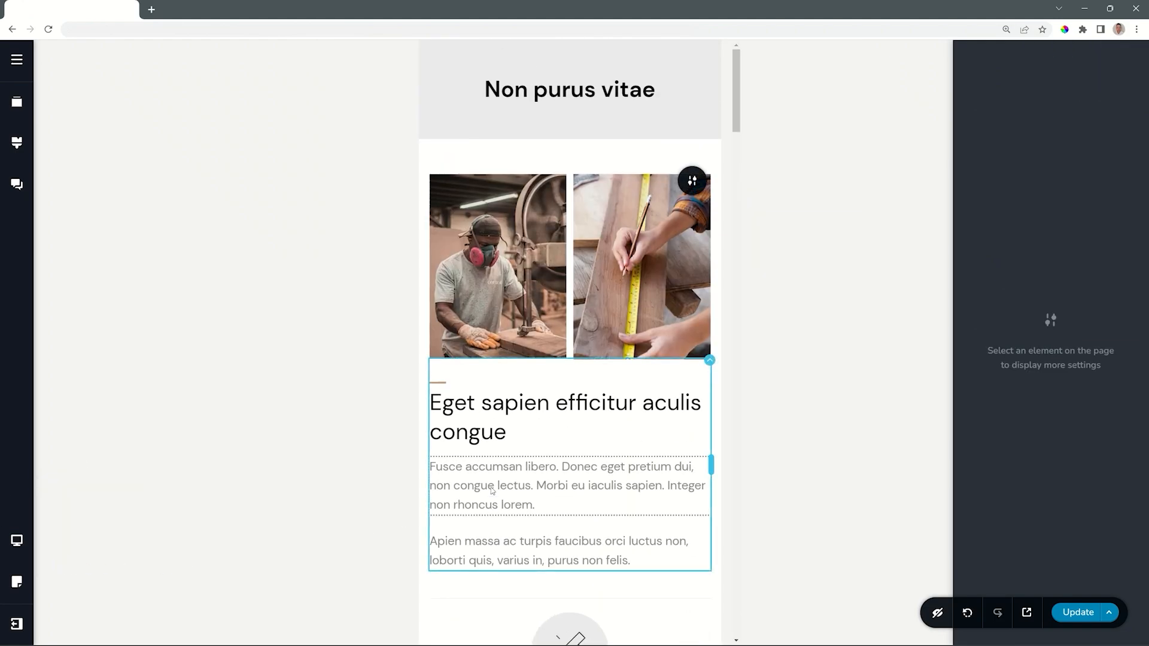
left_click(546, 359)
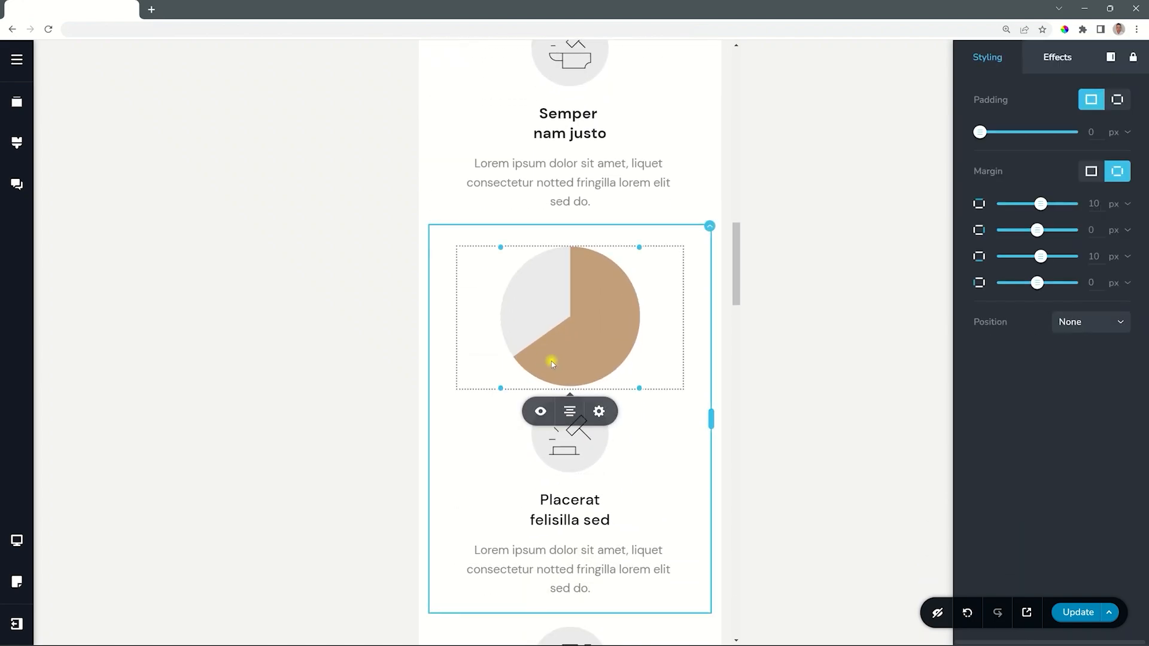